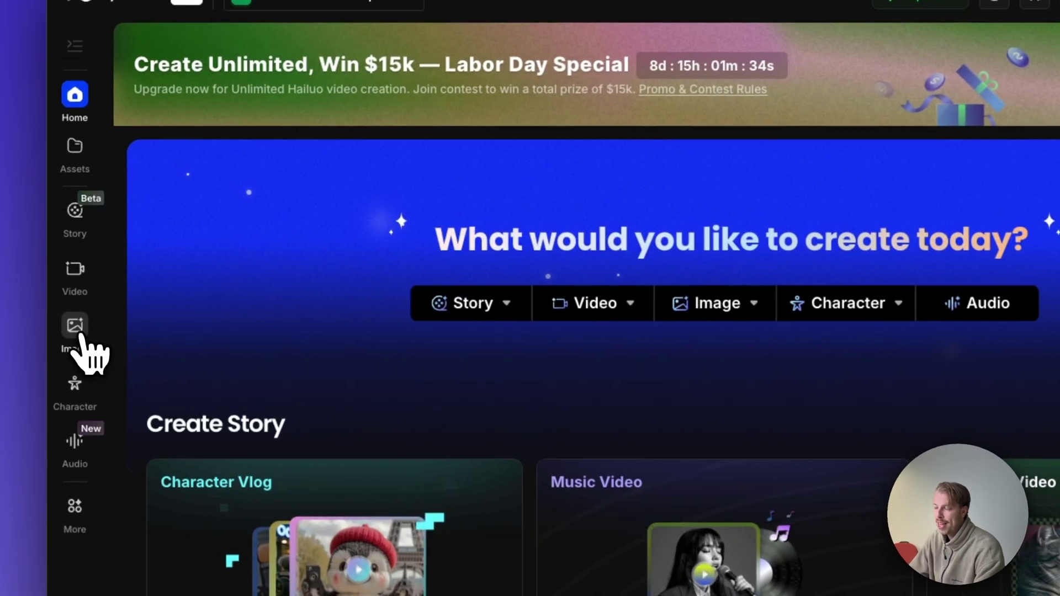
Step: Switch the Create Image model from Flux Kontext Pro to Nano Banana
click(77, 332)
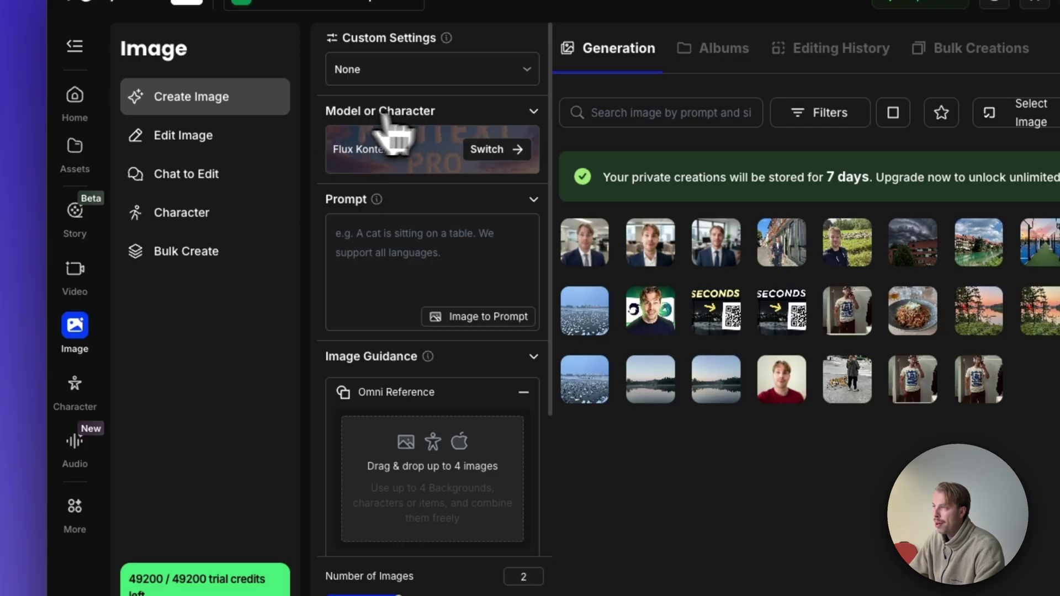
click(502, 150)
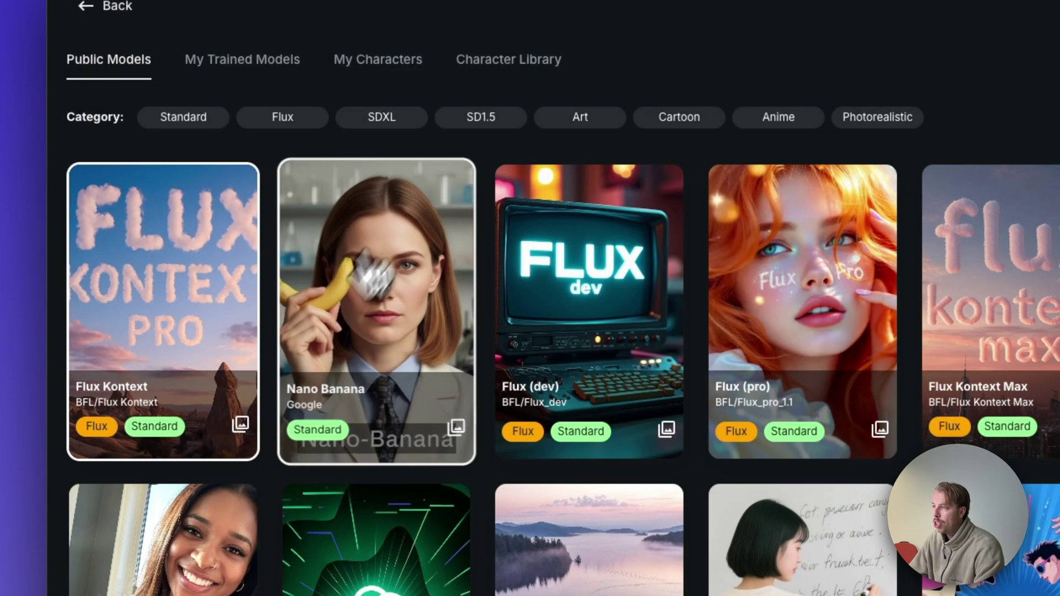
click(362, 386)
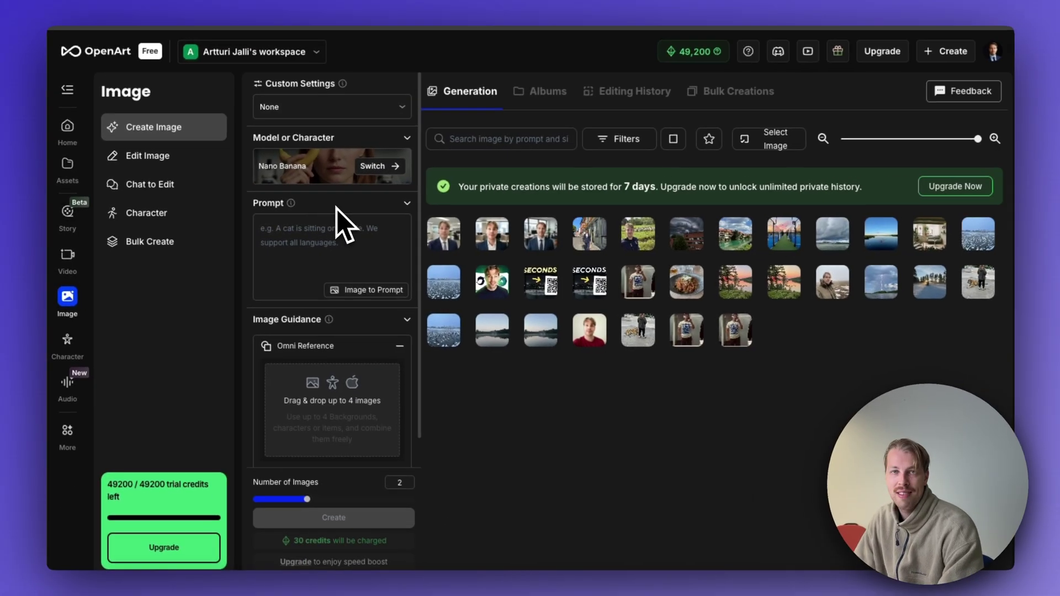
click(334, 225)
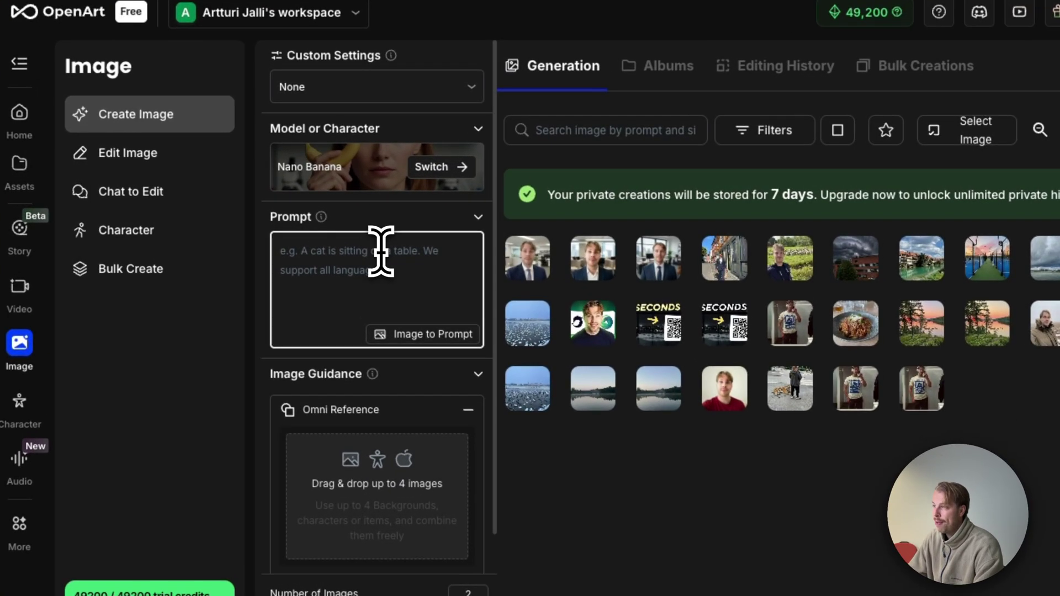
Step: Paste the dark-blue-suit office prompt and dismiss the Labor Day promotion panel
text(Make the man wear a dark blue suit and turn the background into an office space)
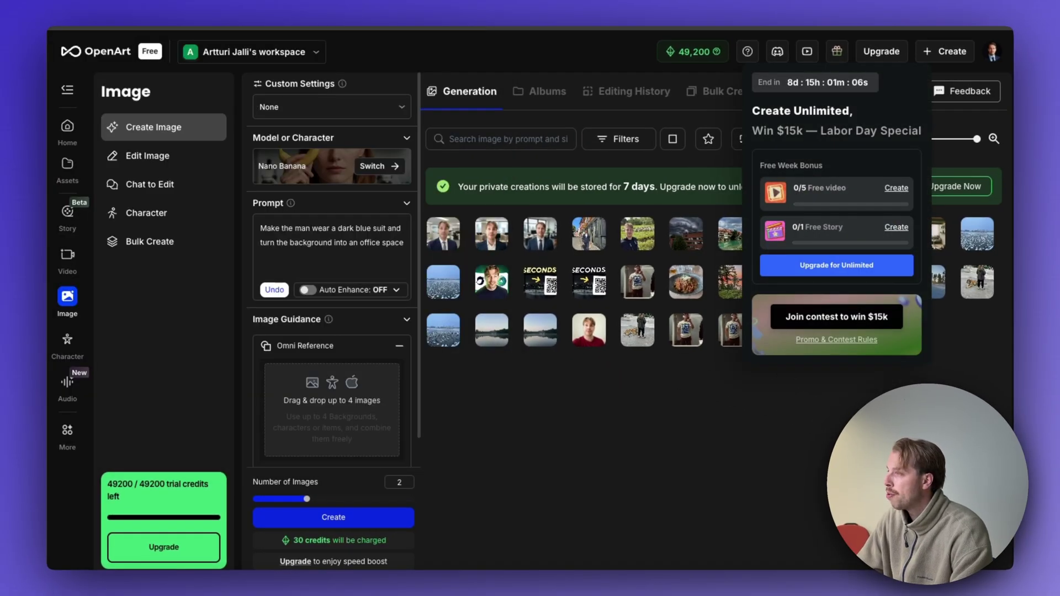
click(834, 412)
key(super+Tab)
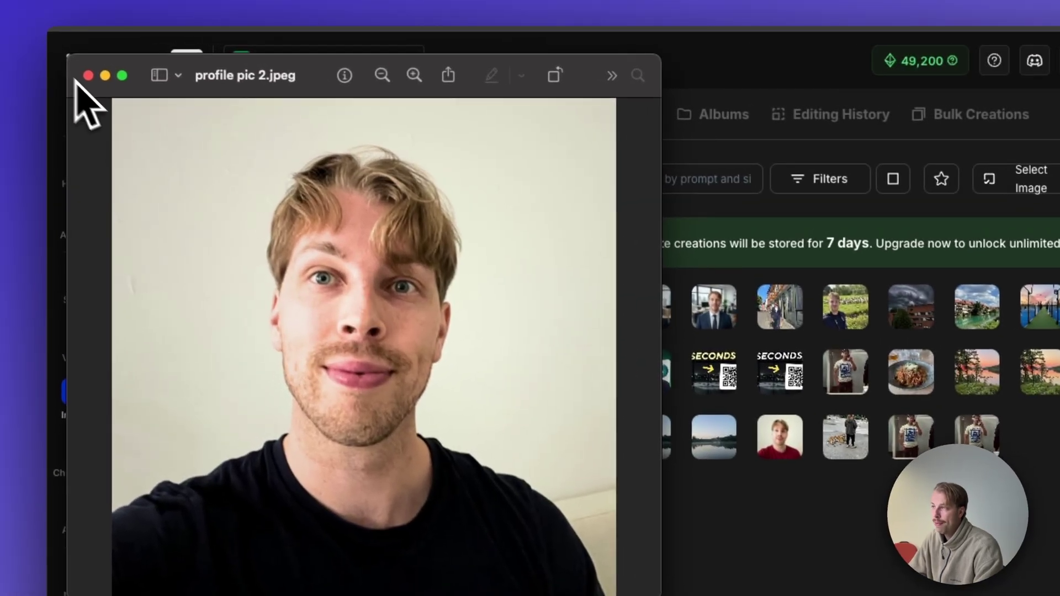
click(89, 75)
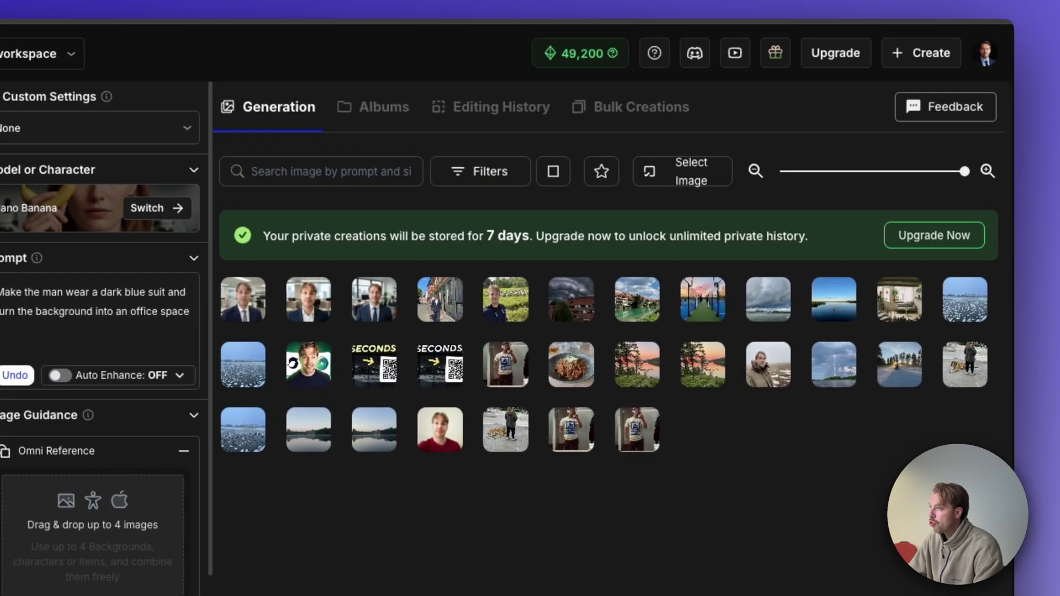
Step: Add profile pic 2.jpeg as the Omni Reference, set Number of Images to 1, and generate
drag(33, 594, 131, 515)
drag(396, 326, 414, 359)
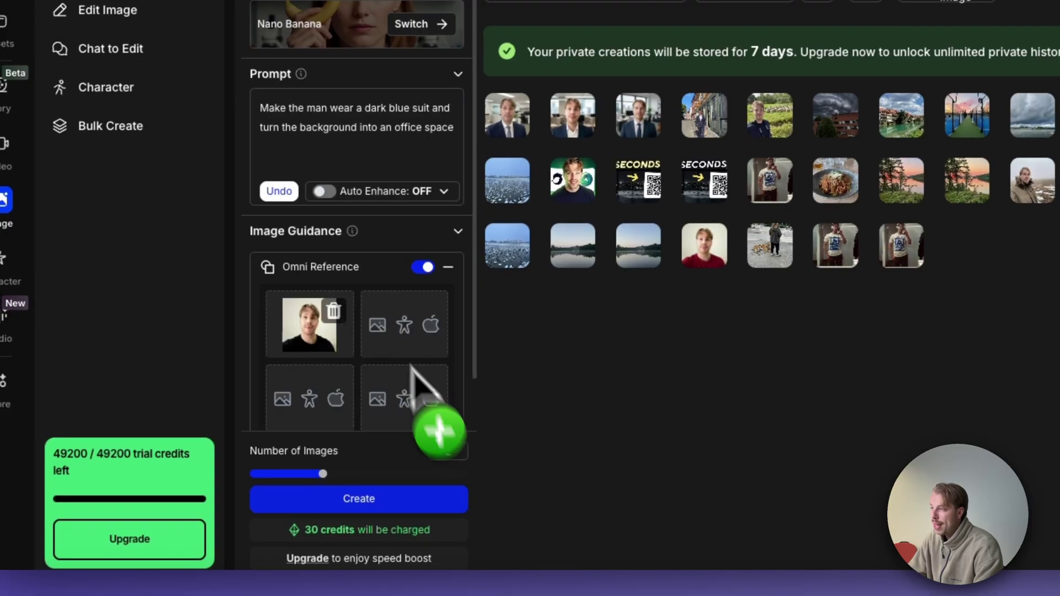
click(458, 450)
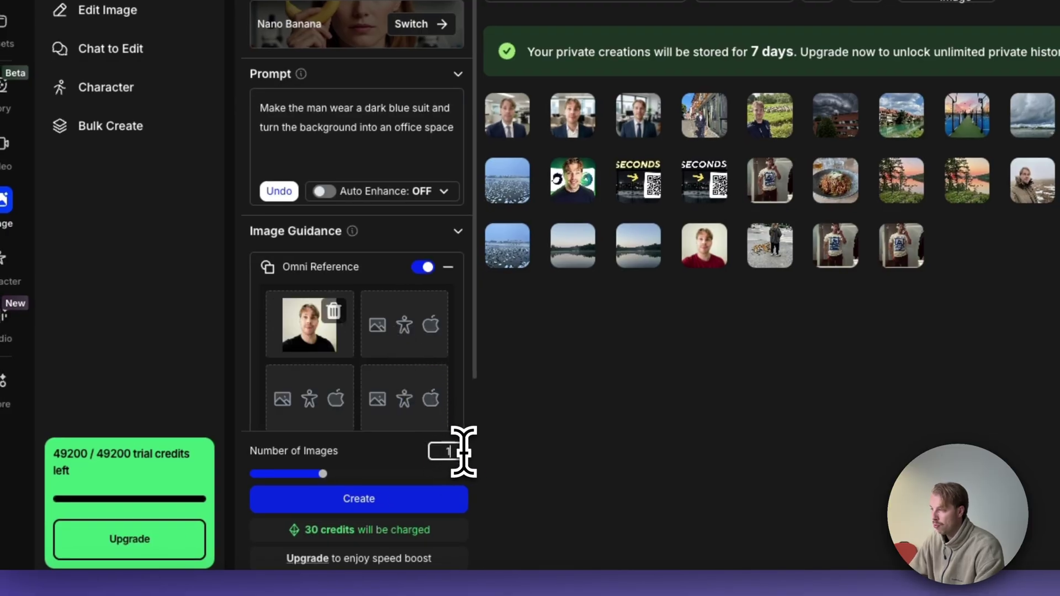
text(1)
click(415, 505)
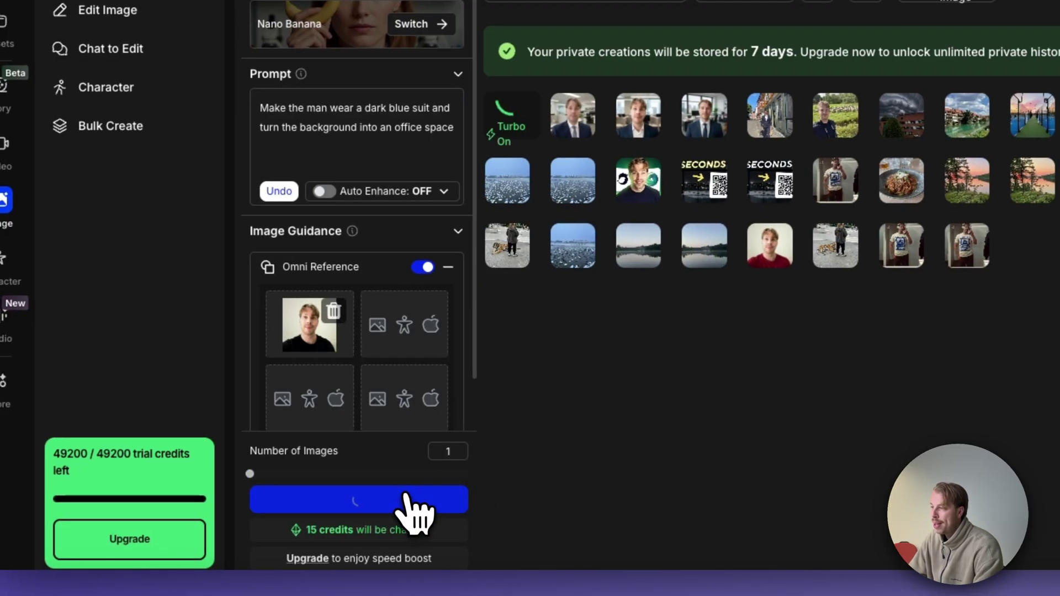
Step: Open the 1024×1024 suit-in-office result and compare it side by side with the original portrait
drag(306, 530, 357, 531)
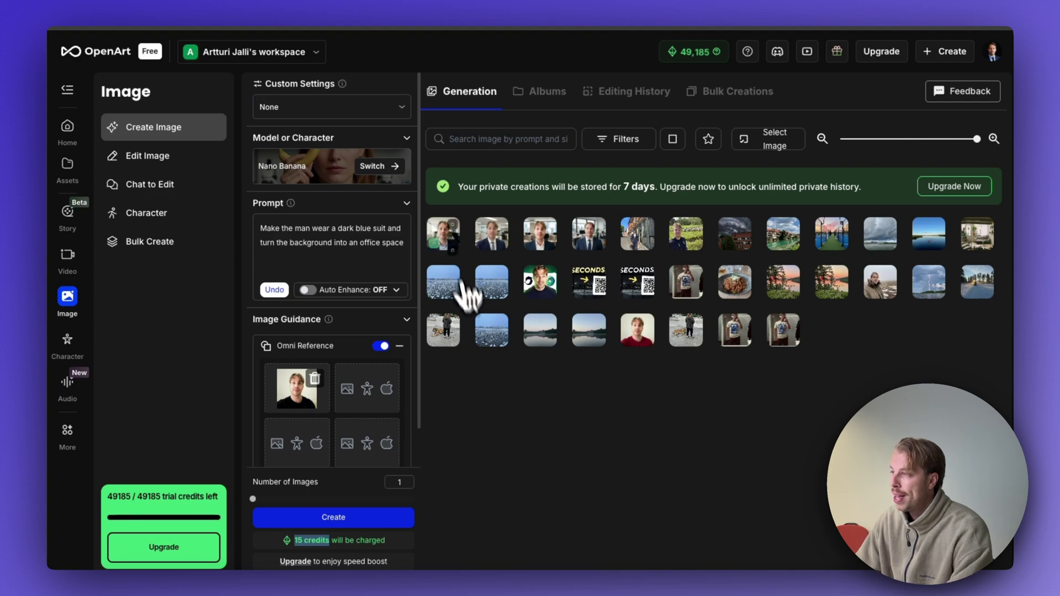
click(444, 235)
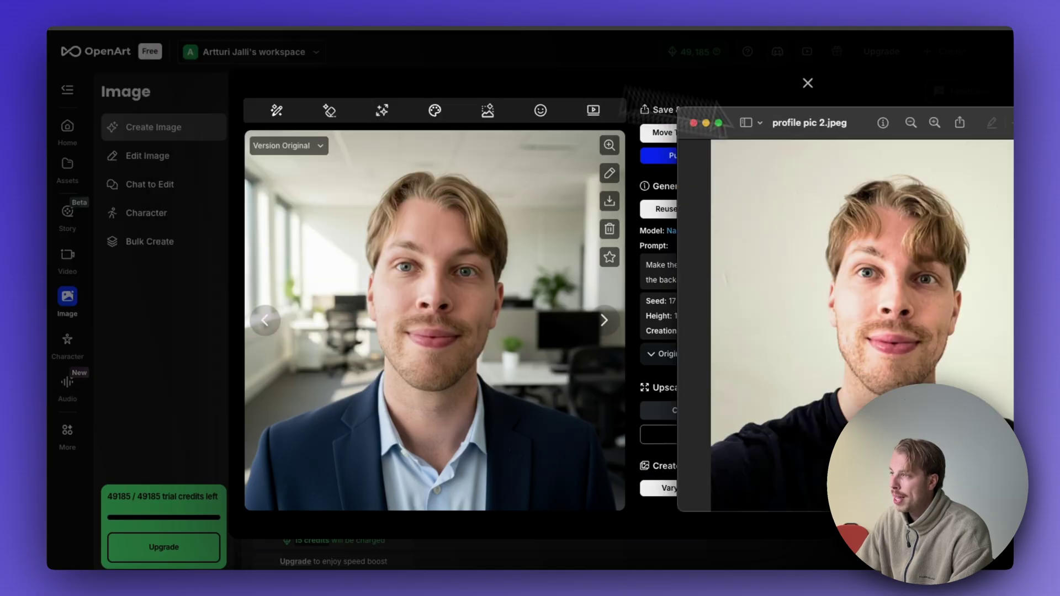
drag(872, 111, 731, 105)
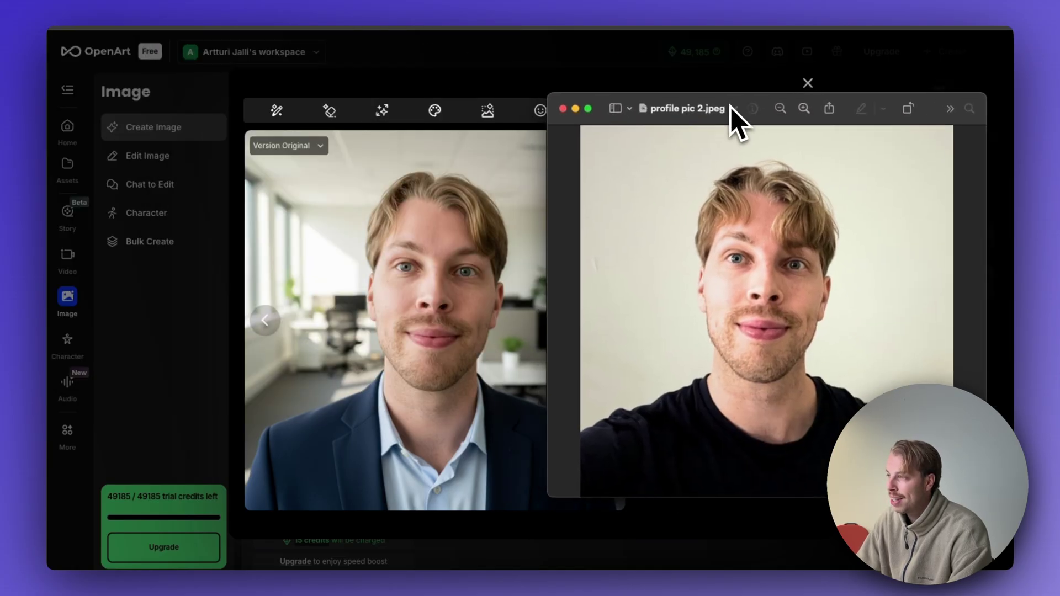
click(562, 108)
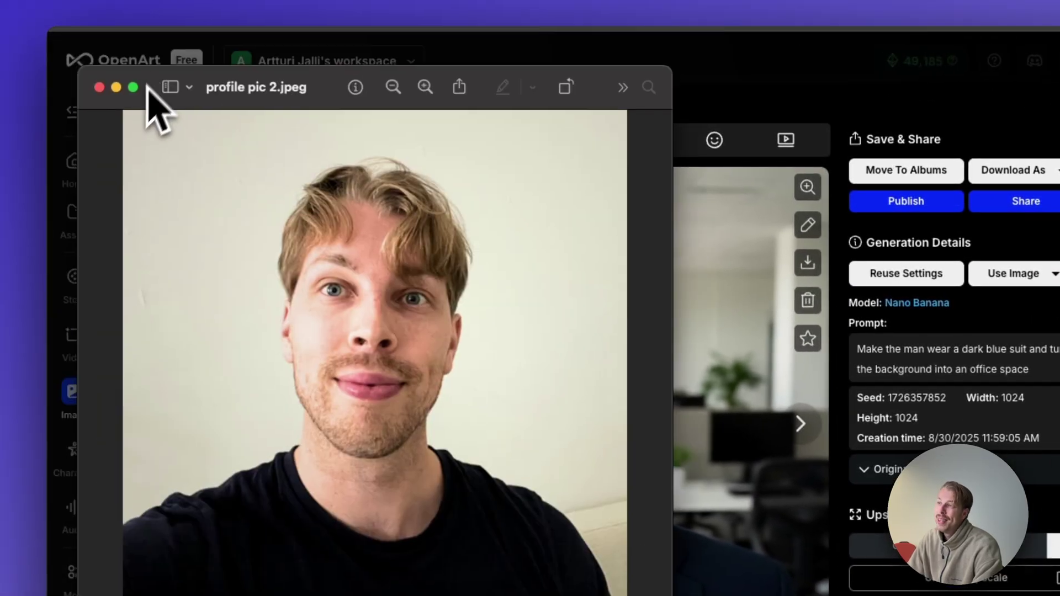
click(100, 87)
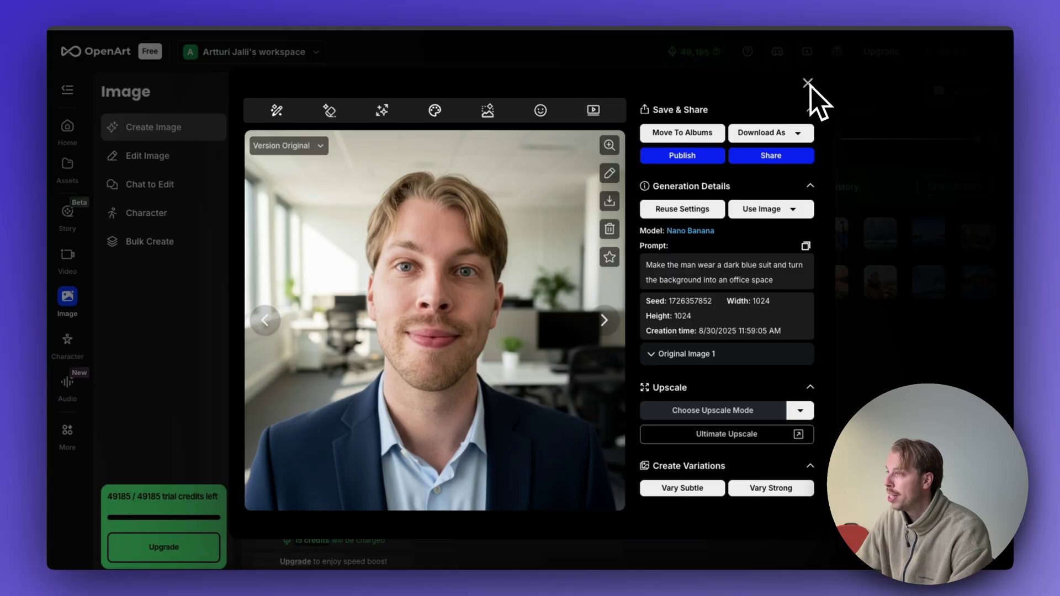
Step: Compare two earlier suit-in-office results with the new one, then open the sunny street photo
click(808, 86)
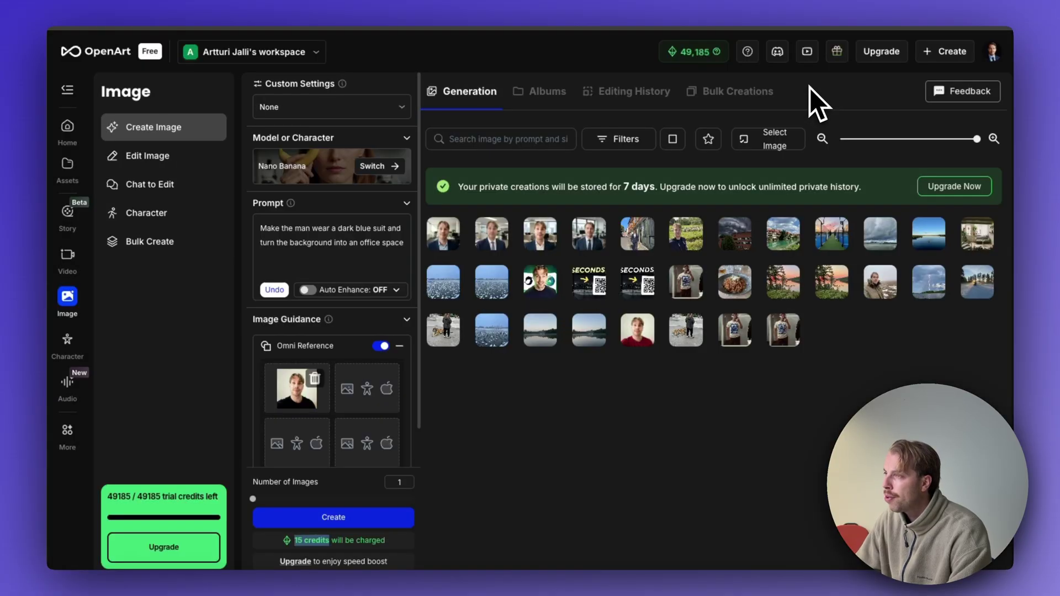
click(491, 237)
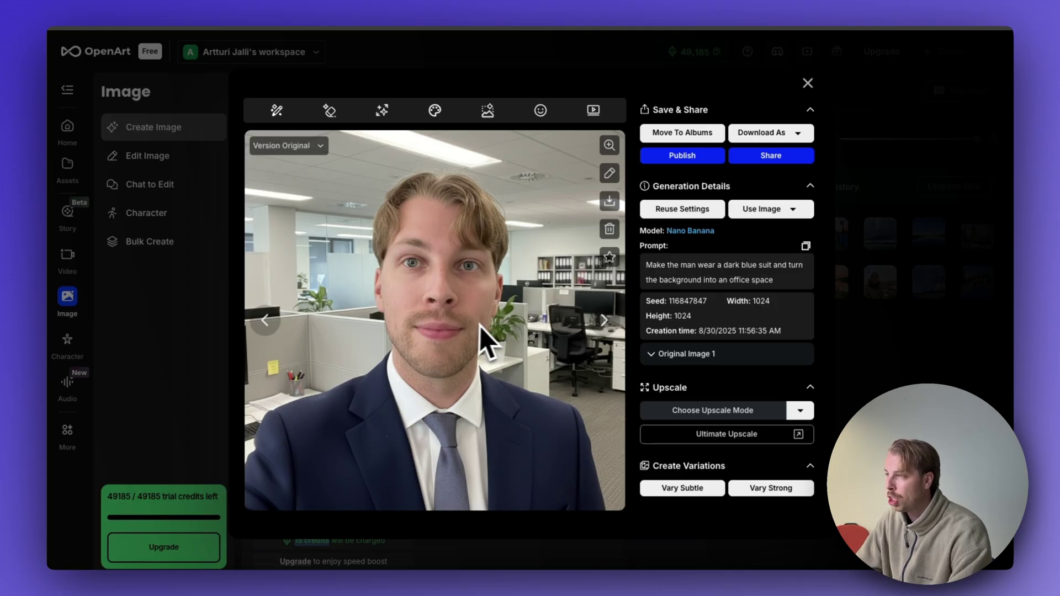
click(808, 83)
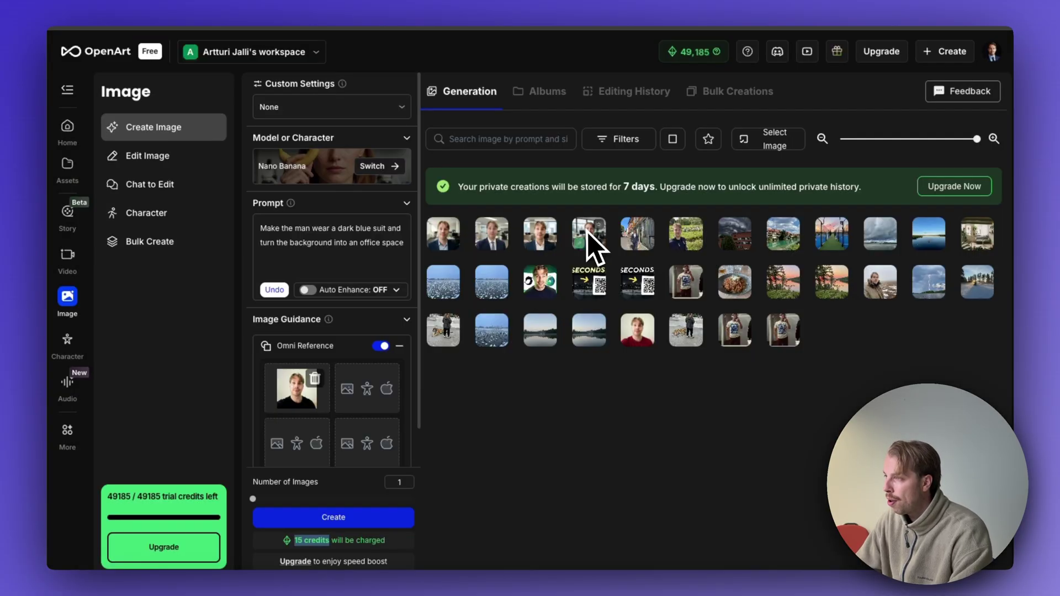
click(589, 236)
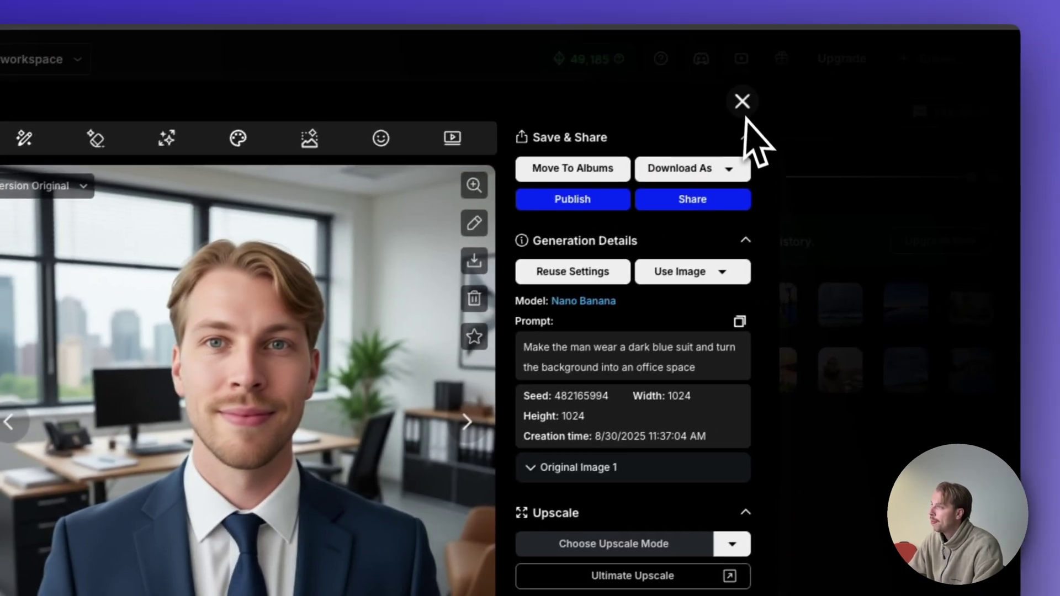
click(911, 37)
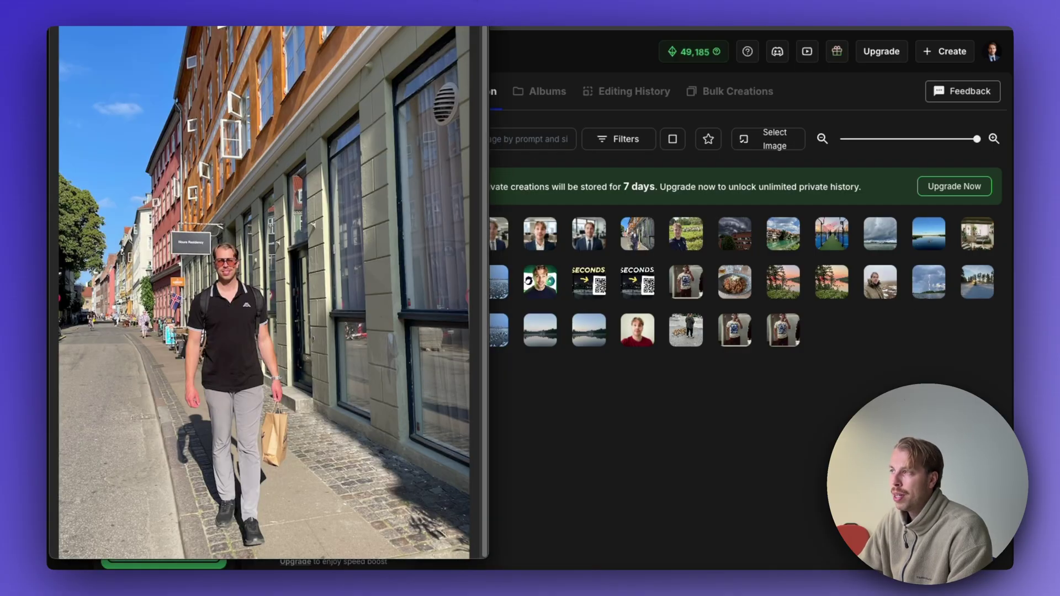
Step: Generate 2 images from the street photo: blue suit, brown shoes, bag removed
mouse_move(466, 30)
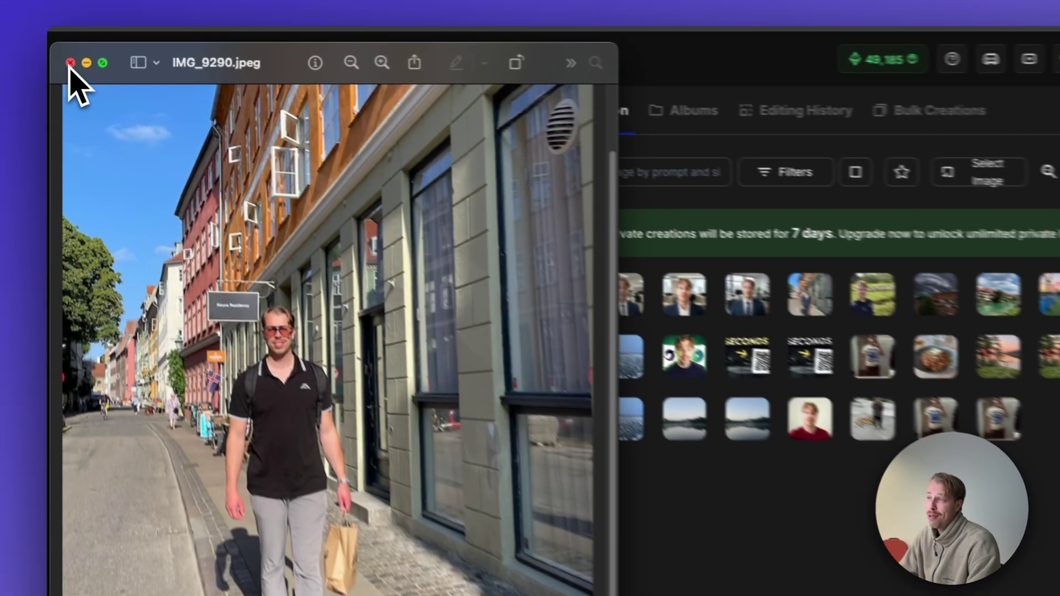
click(65, 54)
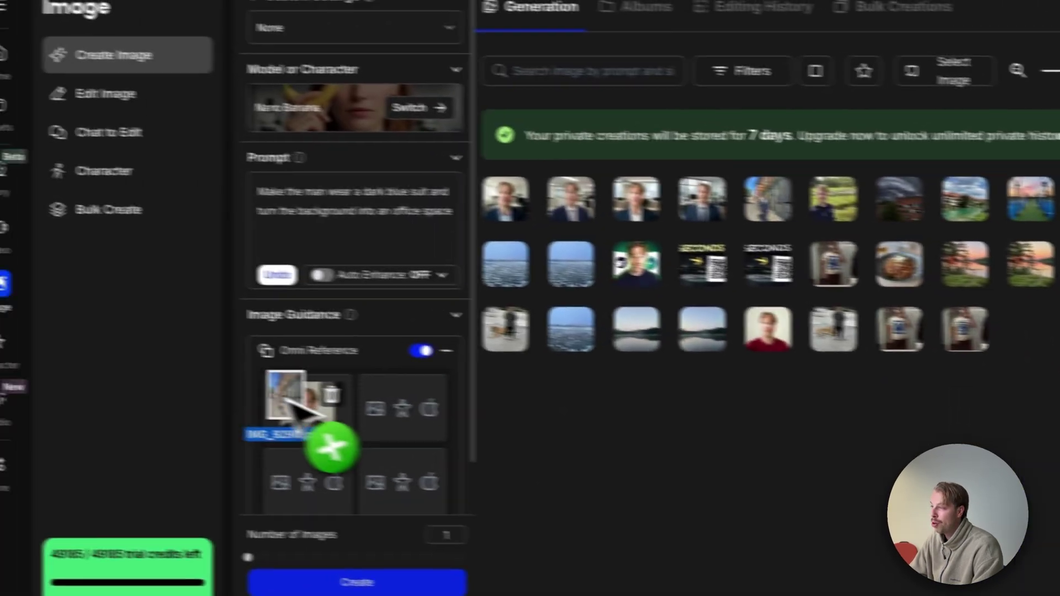
drag(92, 444, 44, 389)
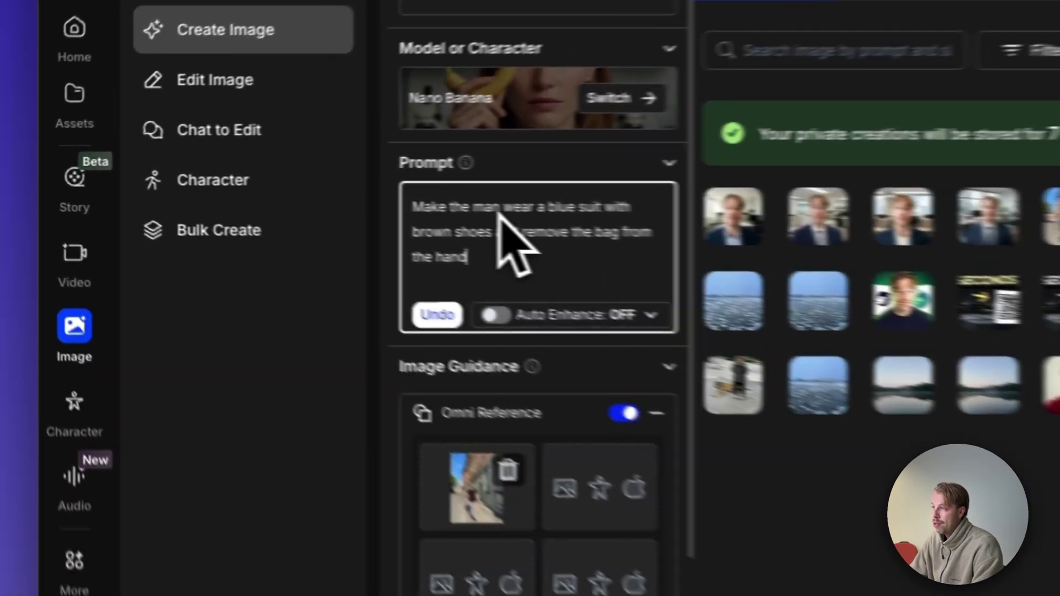
triple_click(490, 221)
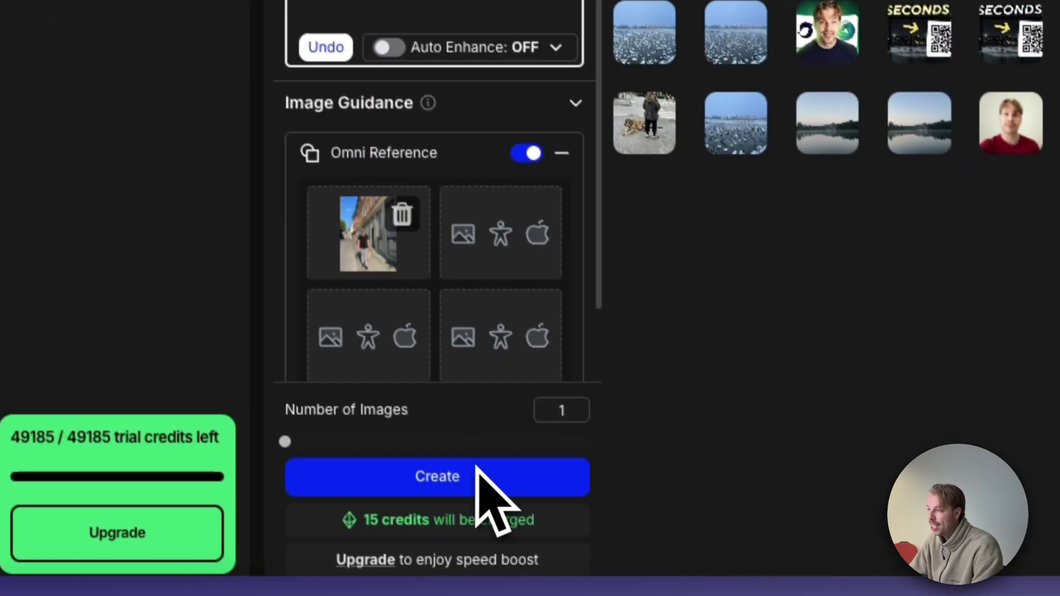
click(712, 595)
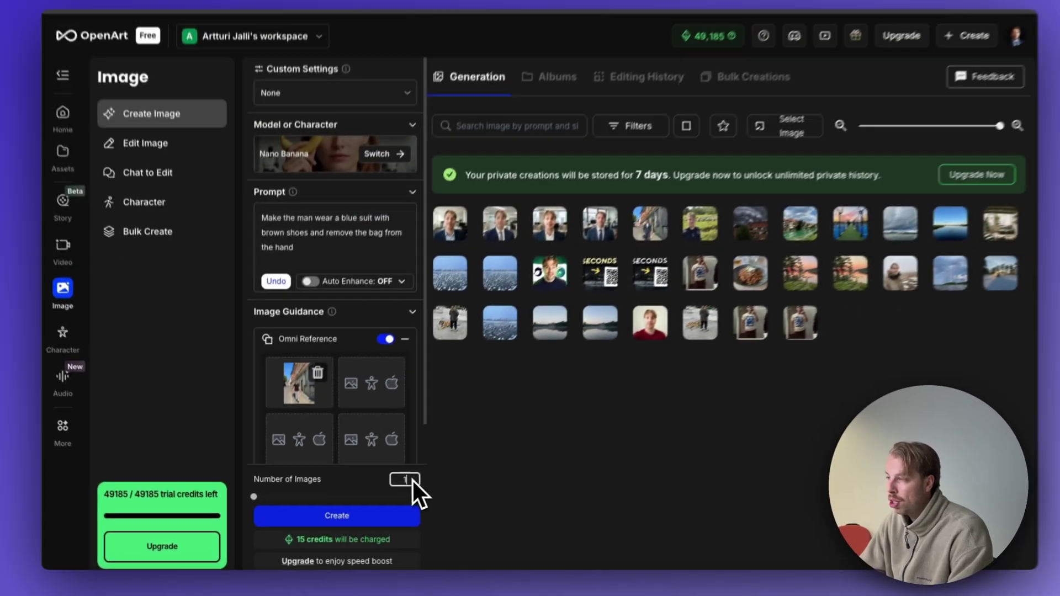
text(2)
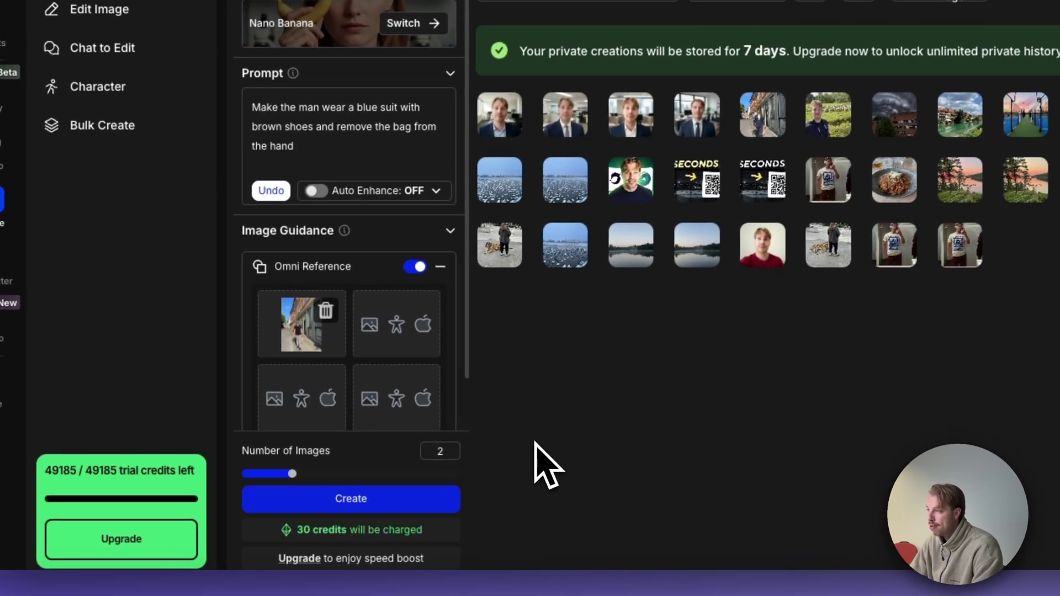
click(373, 505)
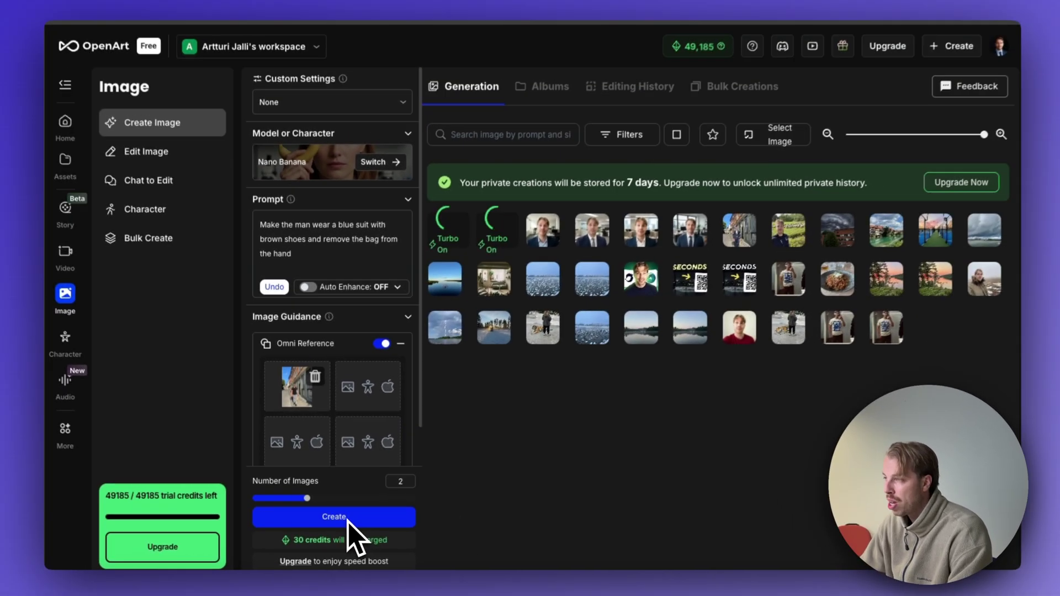
click(442, 235)
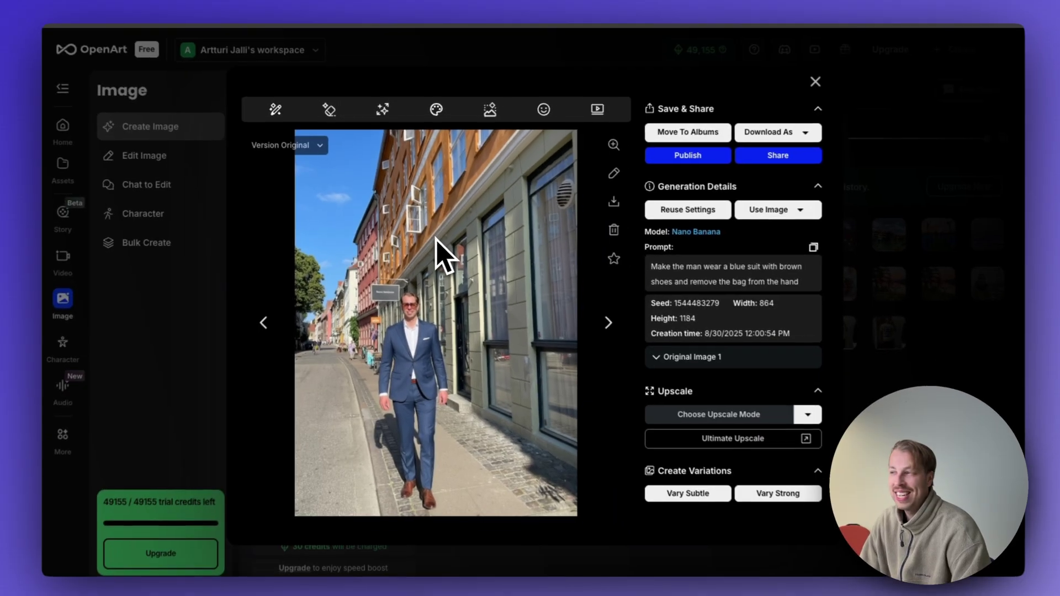
Step: Close the first street result and open the second generated image
click(815, 81)
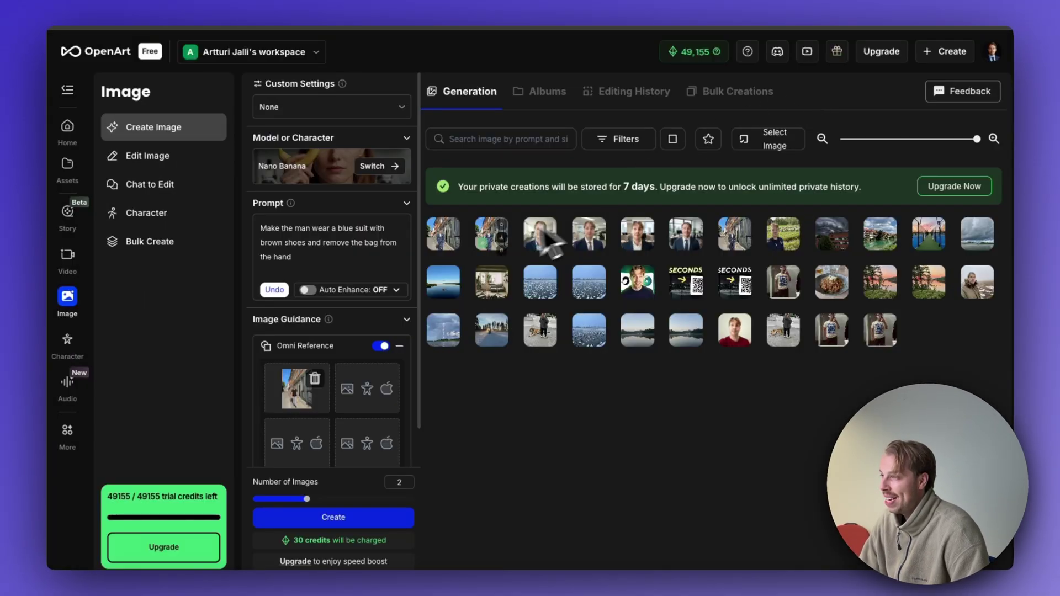
click(491, 231)
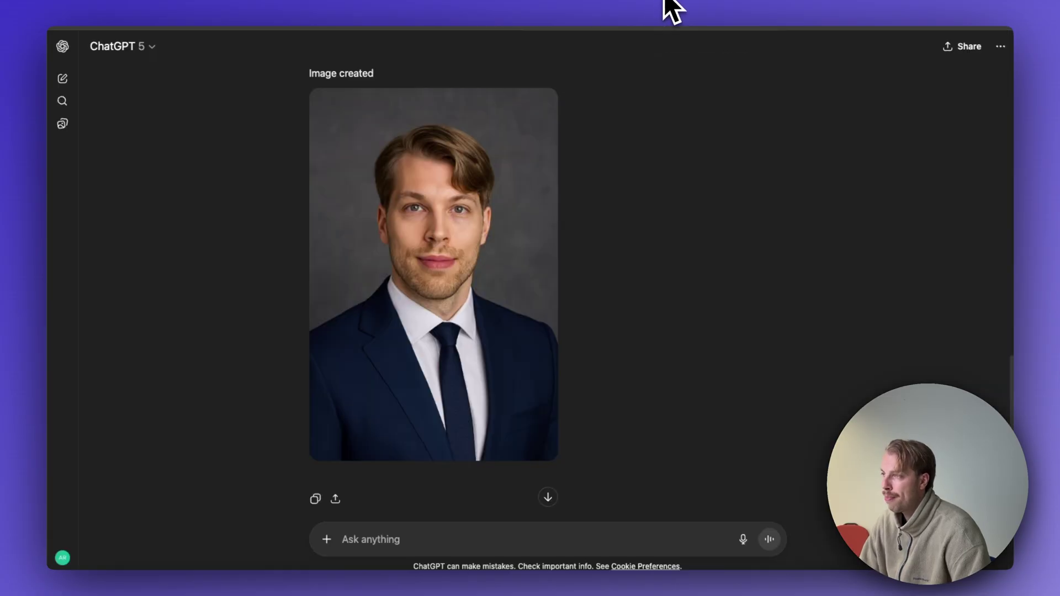
scroll(567, 220, down, 2)
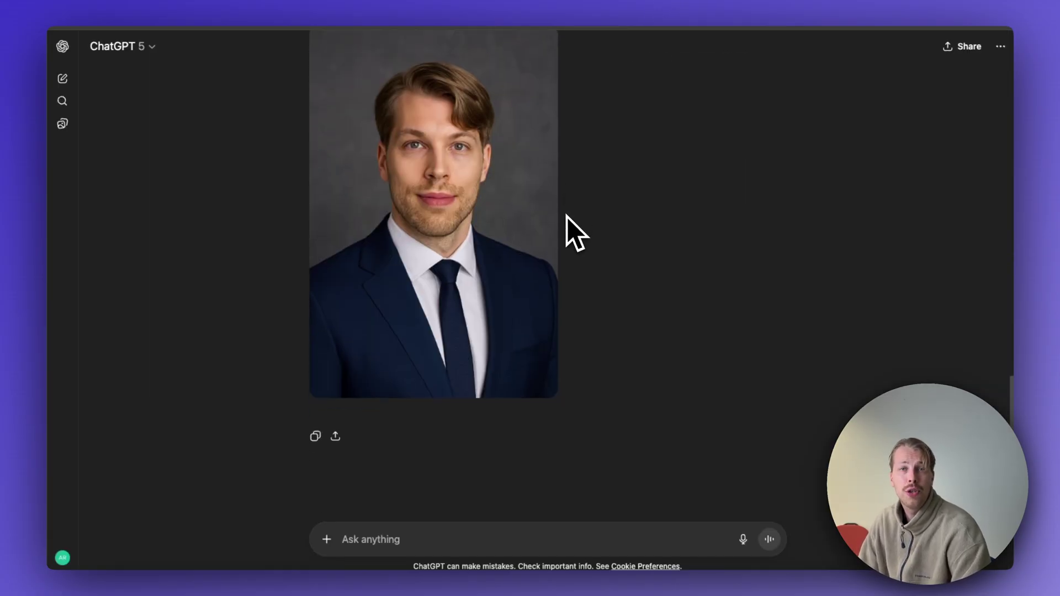
scroll(566, 217, up, 5)
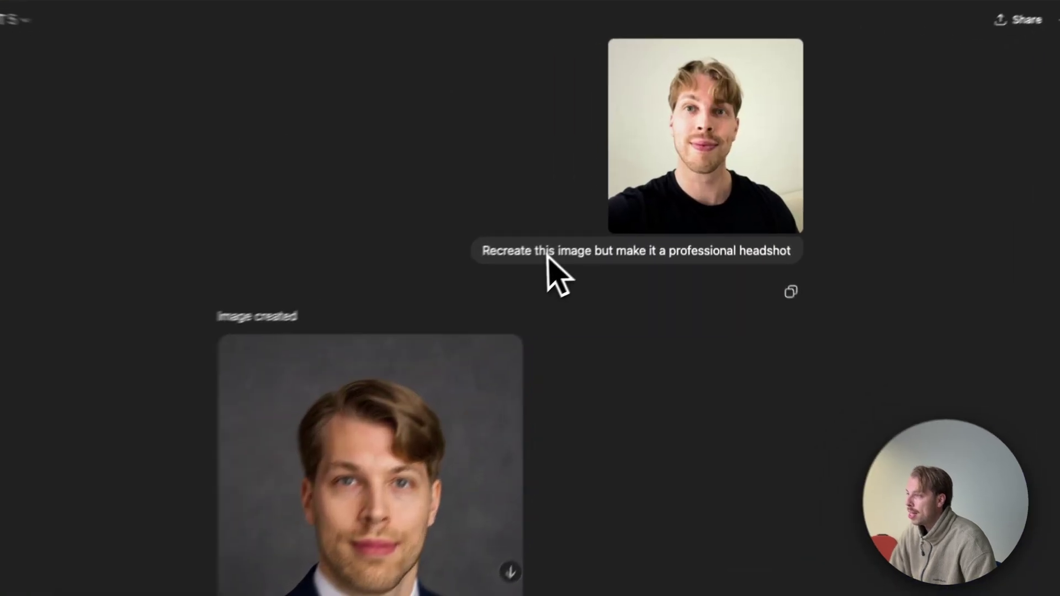
triple_click(580, 236)
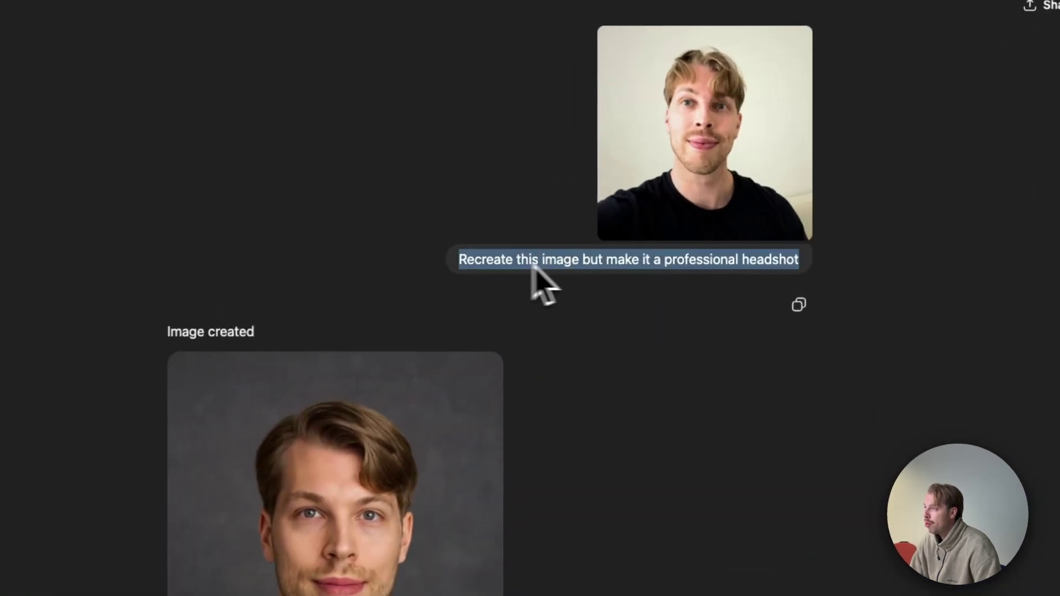
triple_click(642, 265)
scroll(643, 284, down, 1)
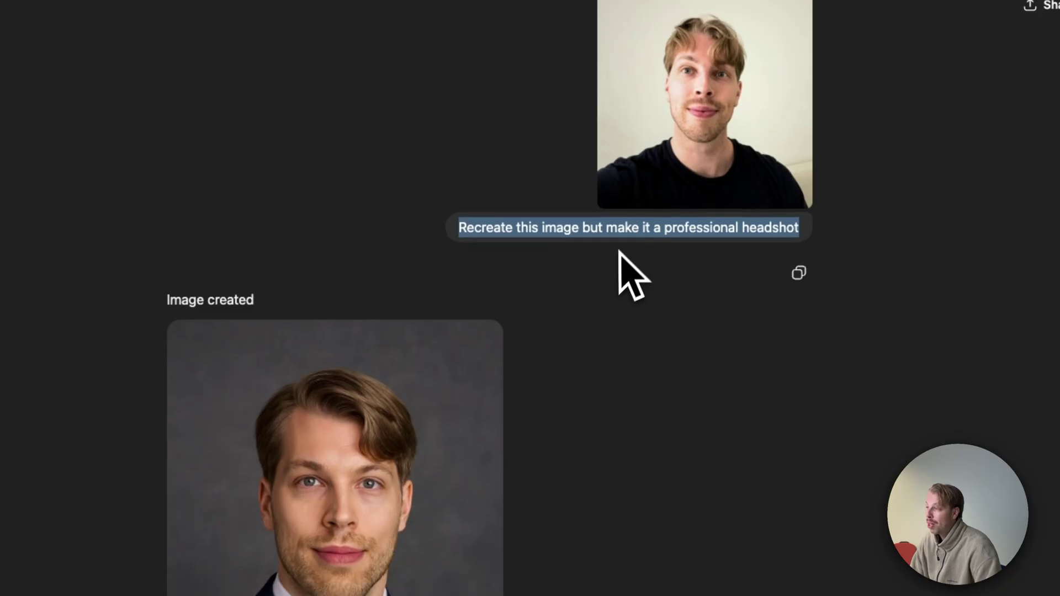
scroll(621, 268, down, 4)
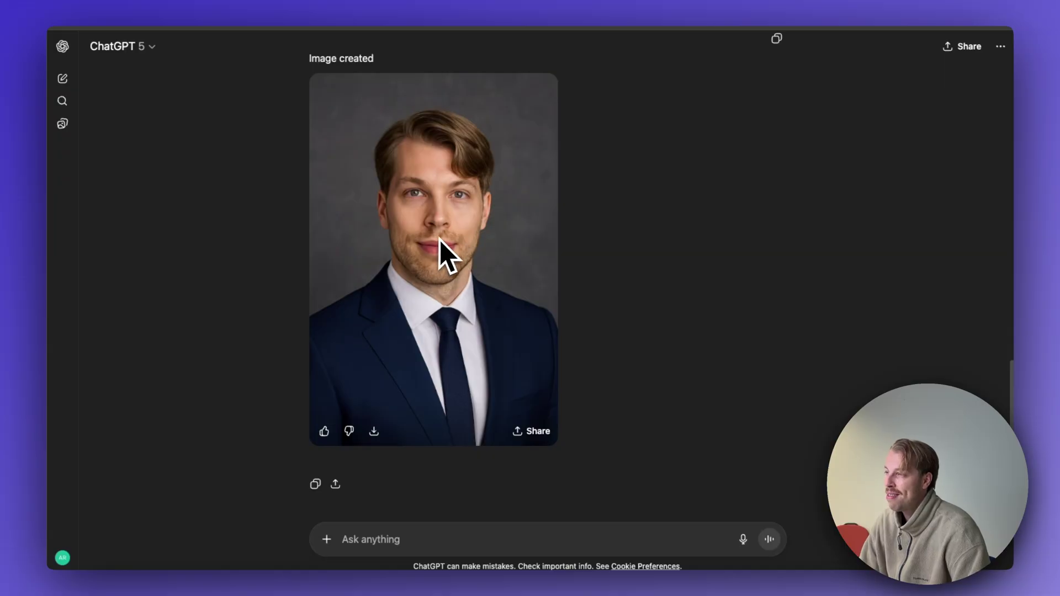
scroll(462, 253, up, 1)
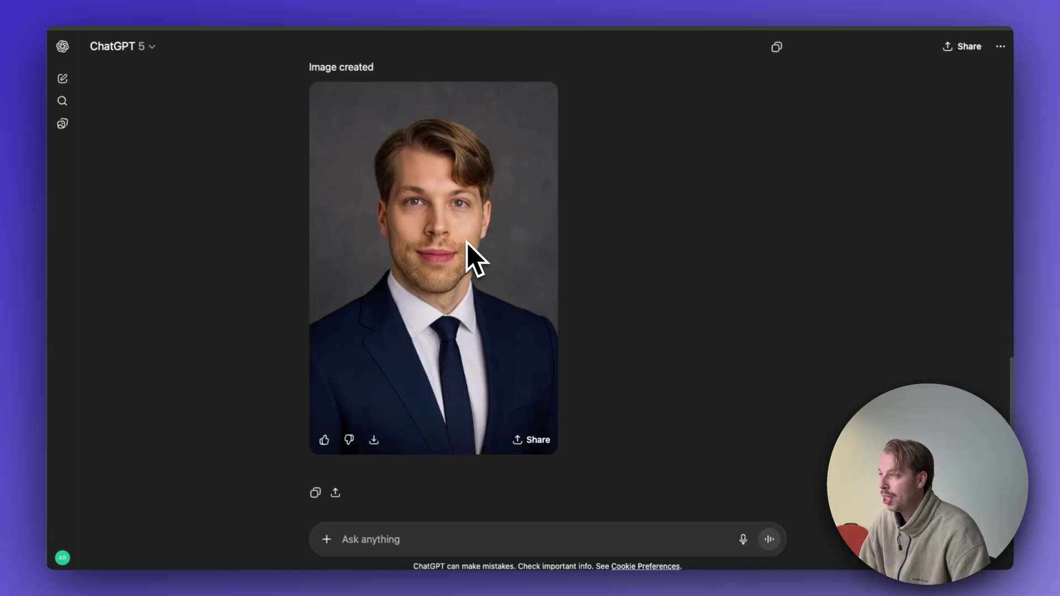
scroll(441, 254, up, 1)
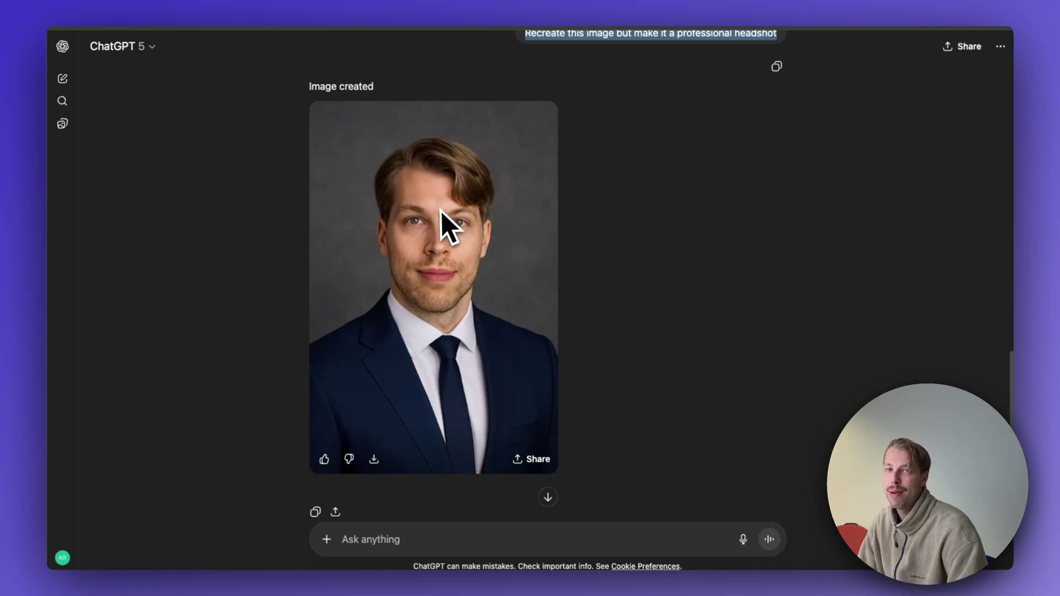
scroll(446, 228, up, 1)
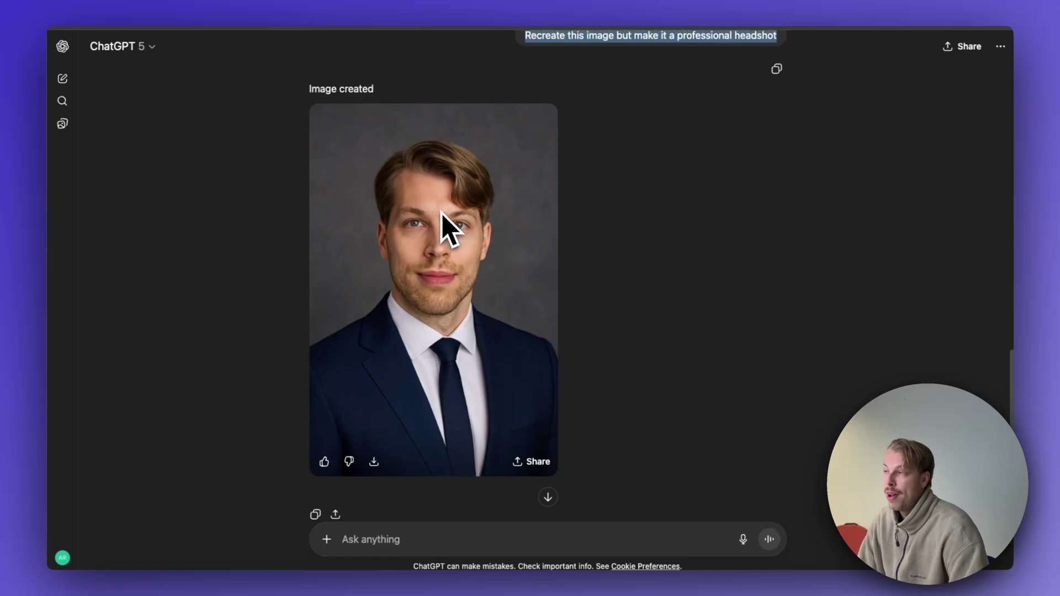
scroll(444, 209, up, 10)
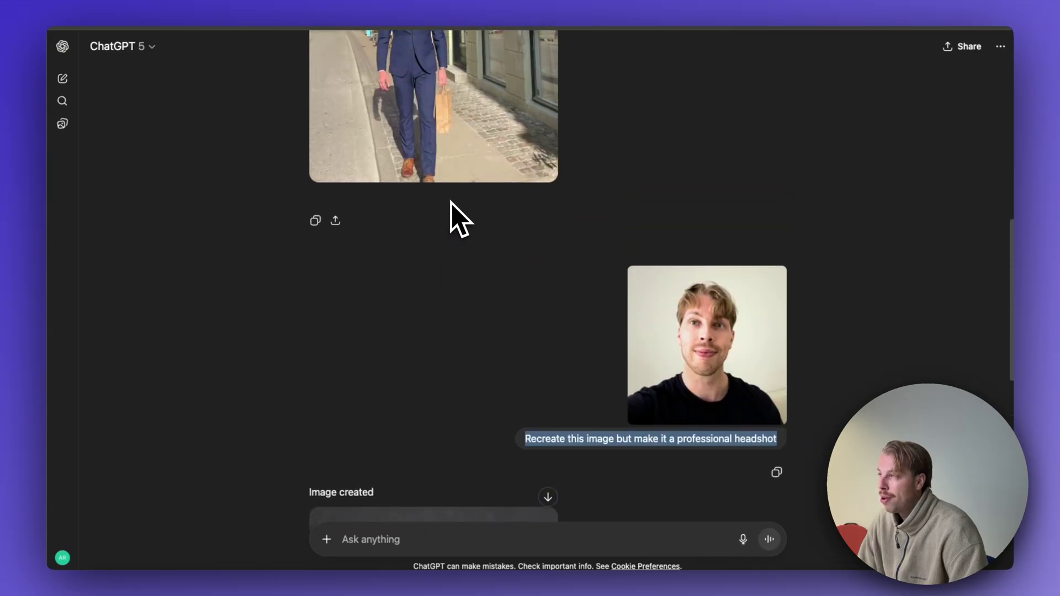
scroll(452, 210, up, 10)
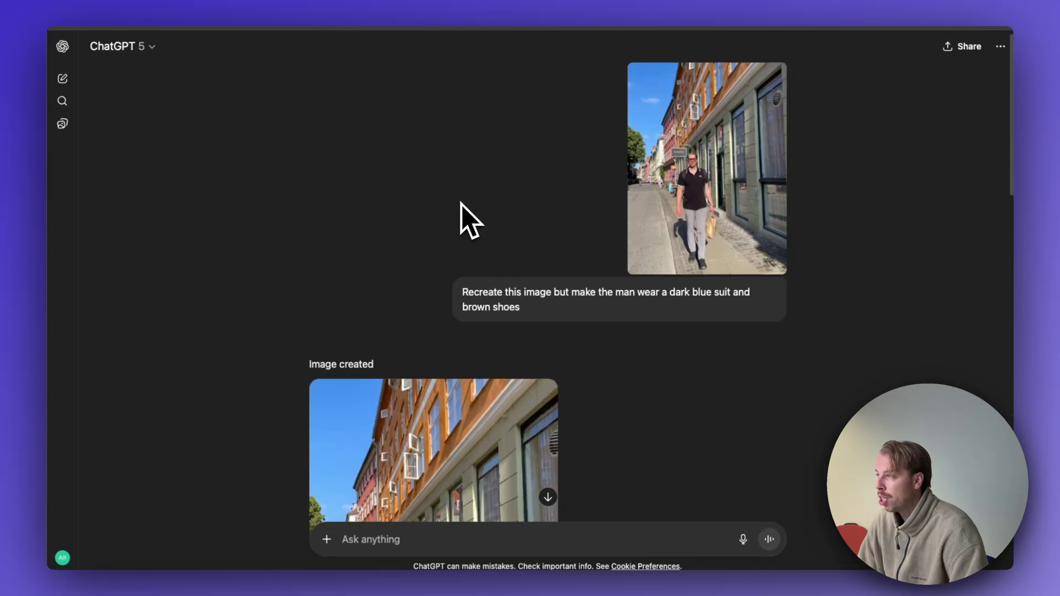
Step: View the uploaded street photo, then open ChatGPT's dark-blue-suit, brown-shoes result full-size
click(701, 180)
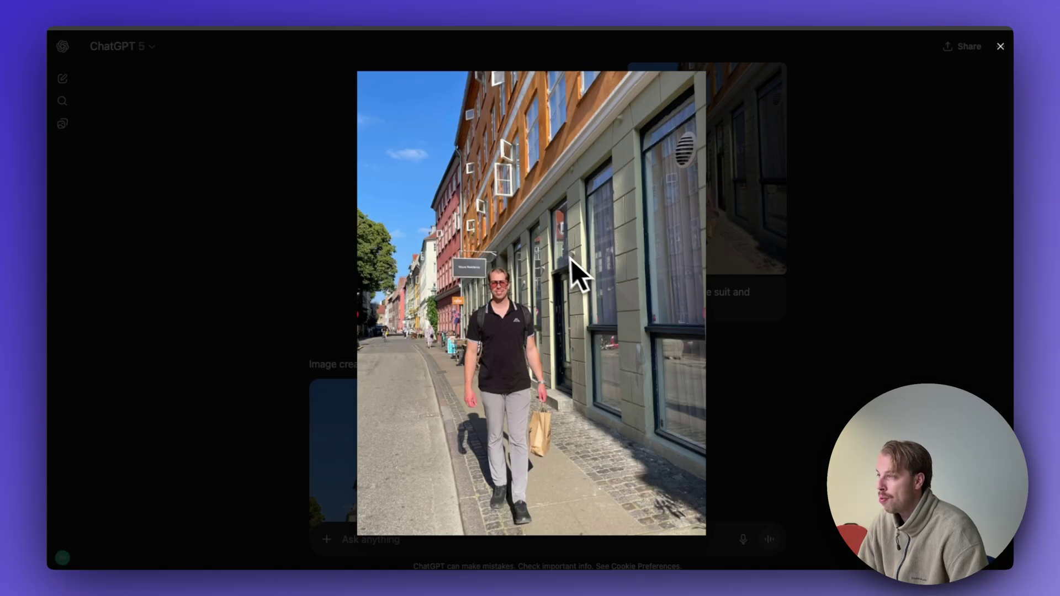
click(1000, 47)
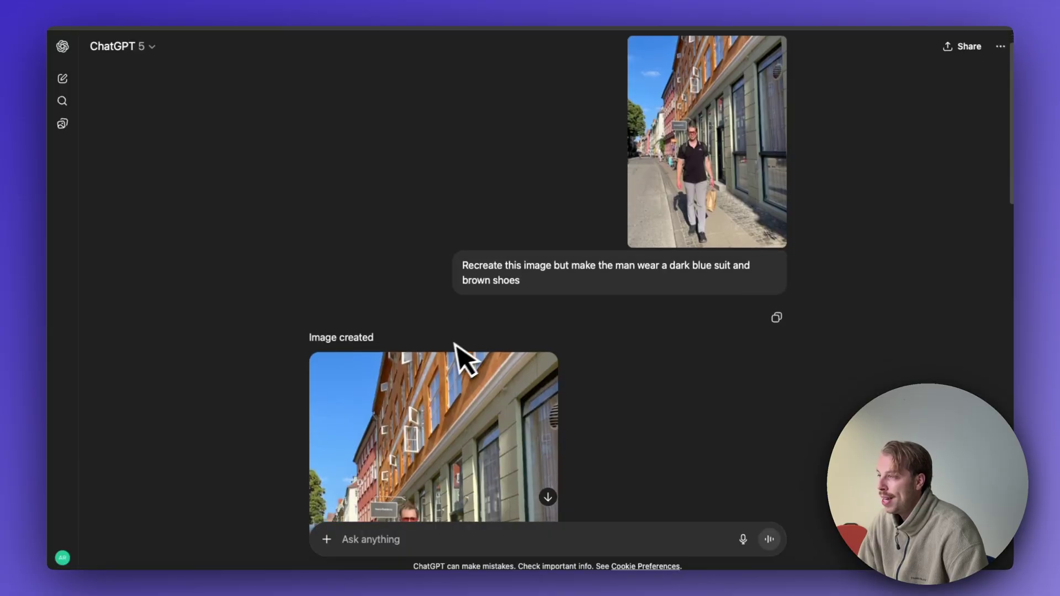
scroll(455, 343, down, 5)
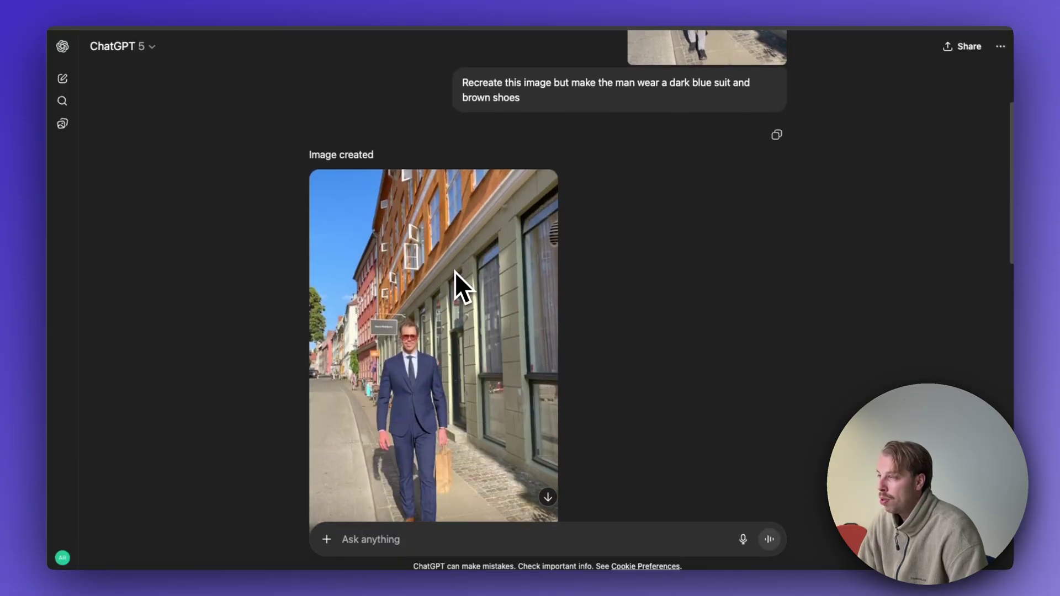
click(456, 274)
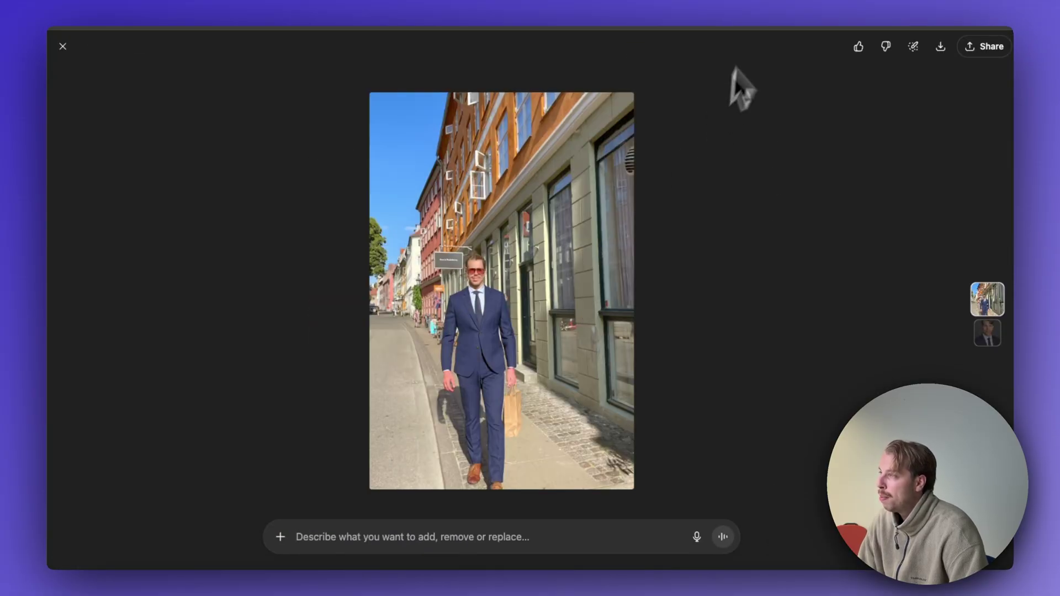